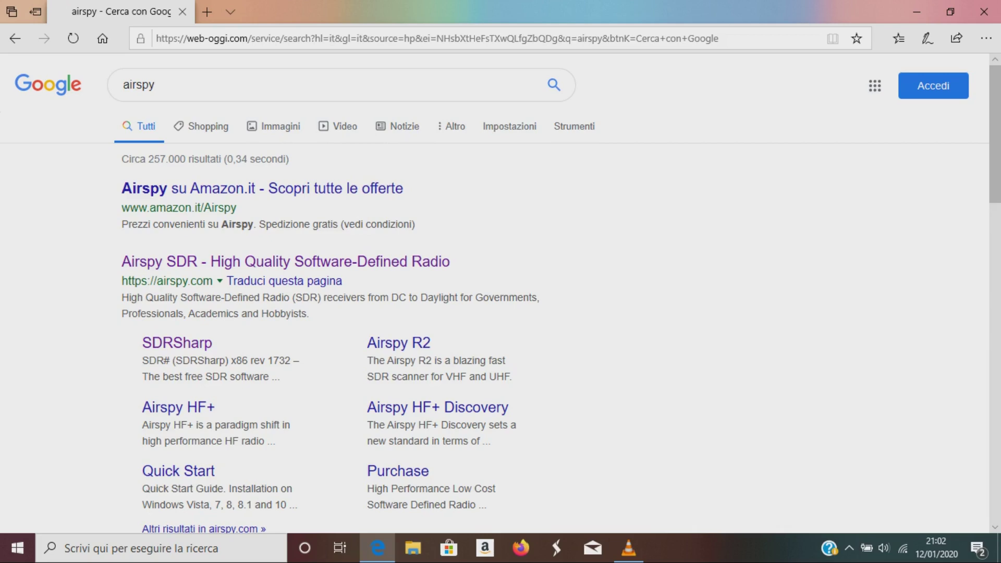
- Open the Airspy site from the search results and save the Windows SDR Software Package (sdrsharp-x86.zip) from its download page
scroll(284, 234, "down", 3)
scroll(284, 234, "up", 2)
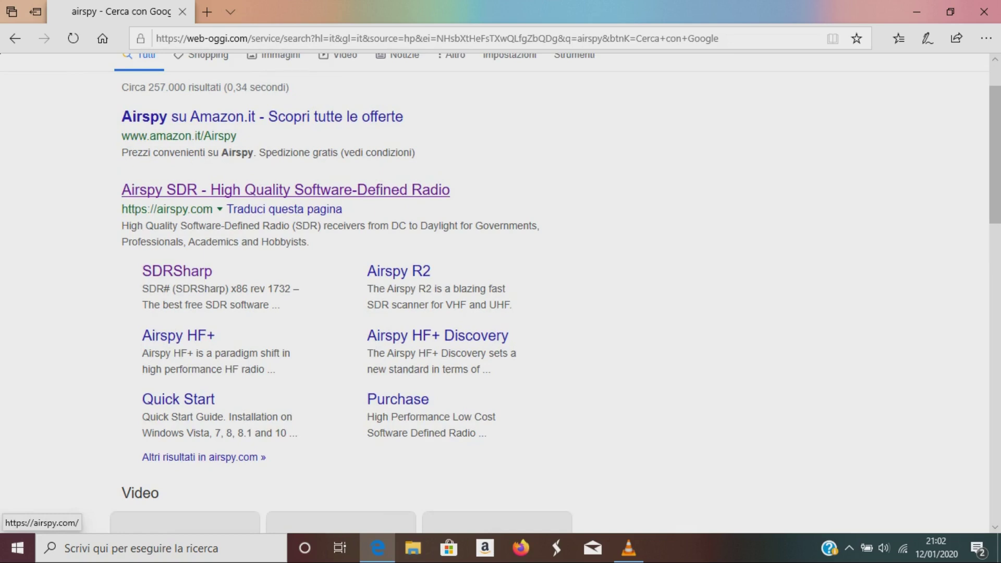
left_click(286, 189)
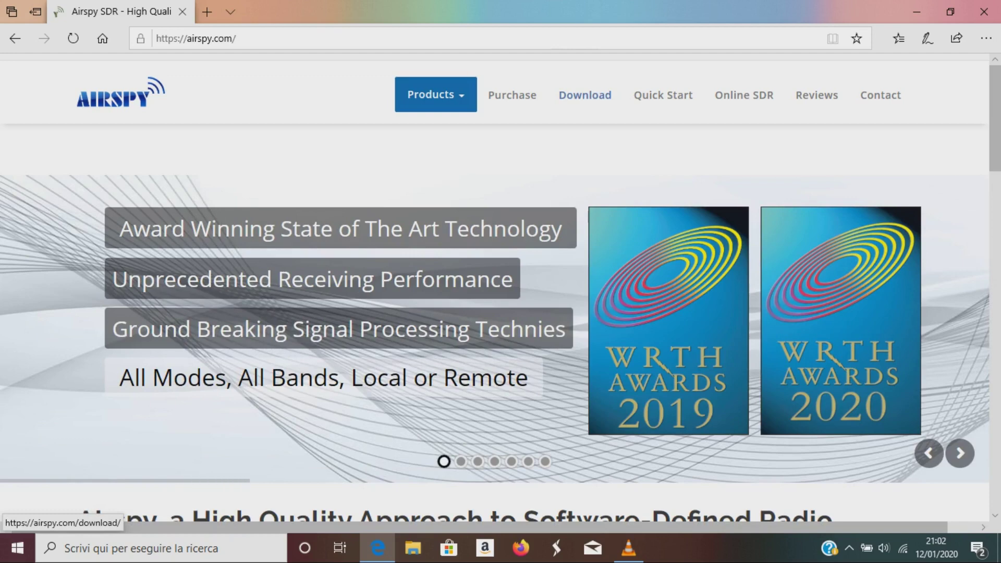
left_click(584, 94)
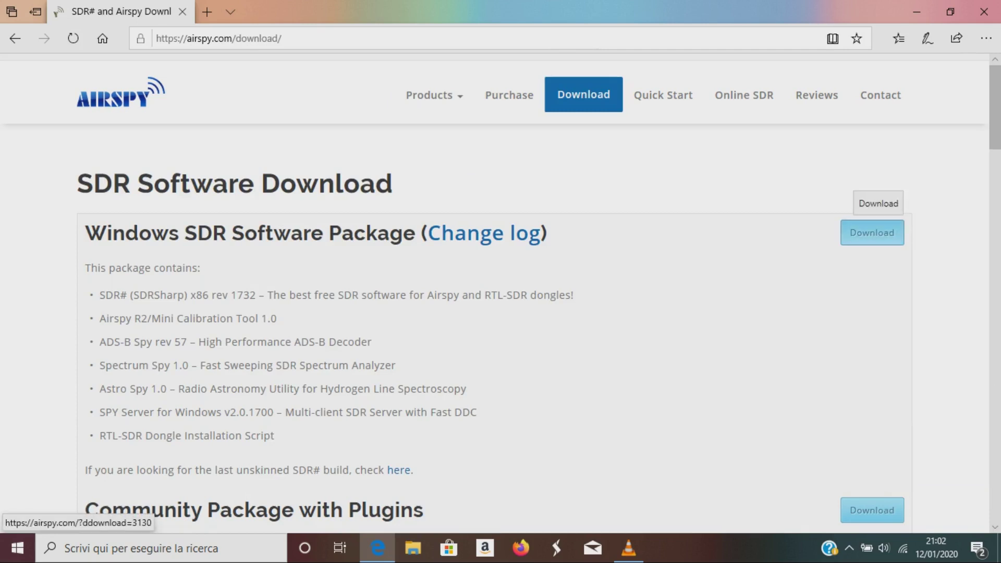
left_click(871, 232)
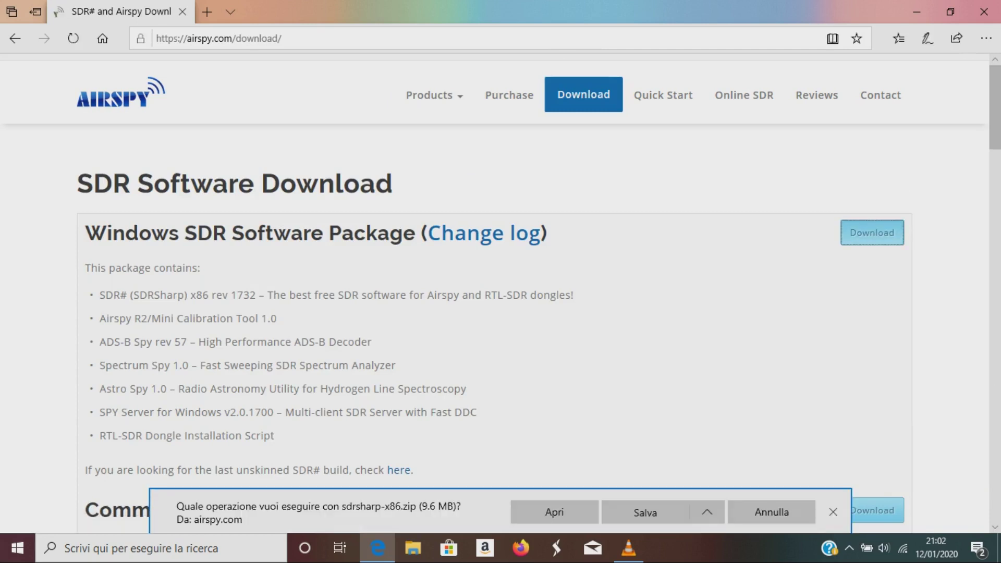
left_click(645, 512)
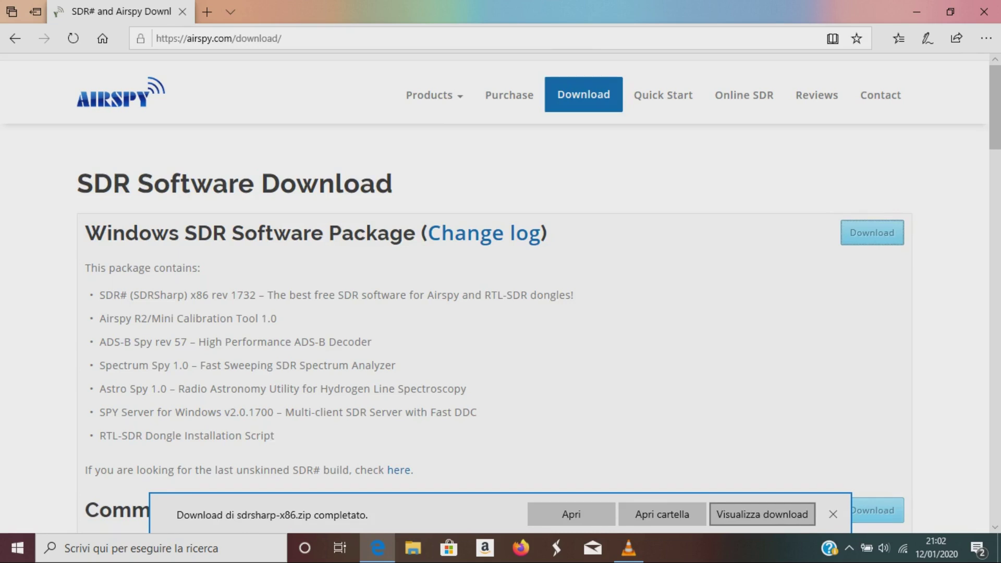
- Move the downloaded sdrsharp-x86 archive from the Download folder to a clear spot on the desktop, closing the browser and folder windows
left_click(761, 514)
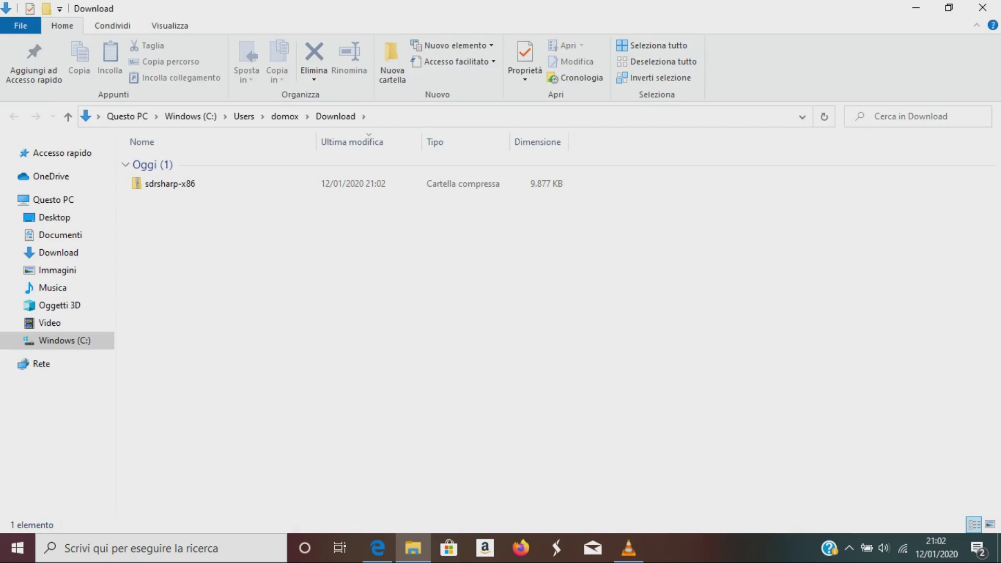
left_click(948, 7)
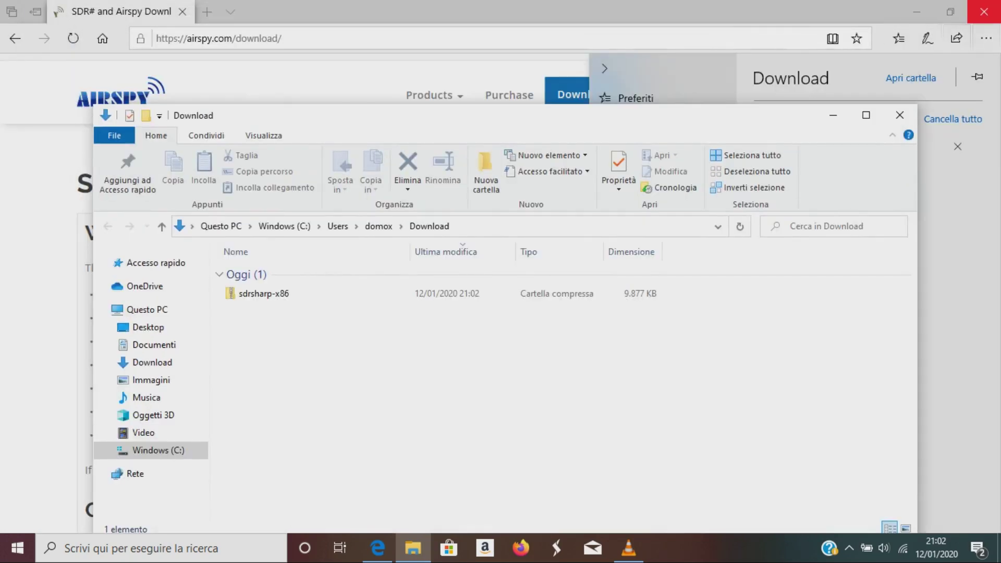
left_click(984, 11)
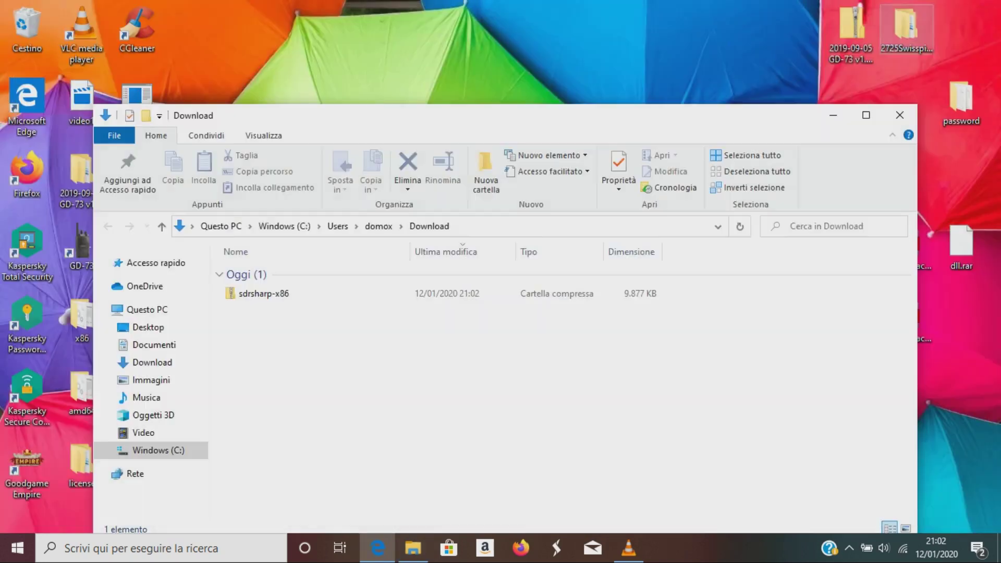
left_click_drag(469, 115, 441, 13)
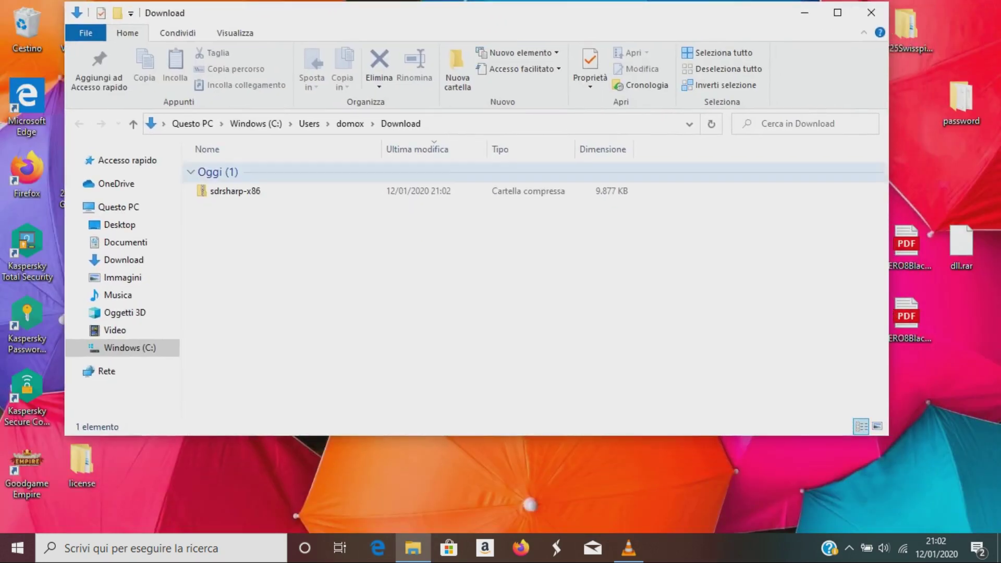
left_click_drag(469, 190, 639, 482)
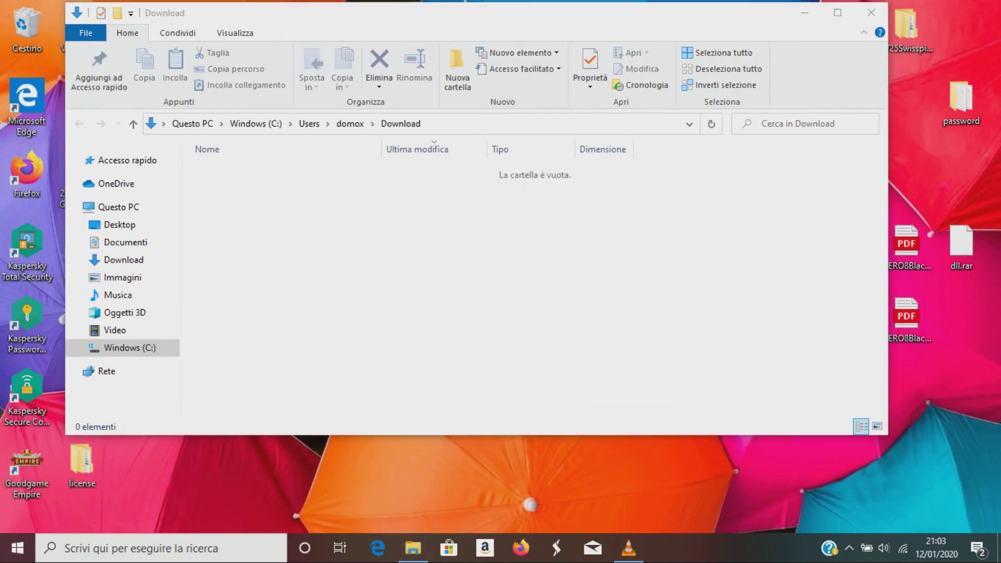
left_click(870, 12)
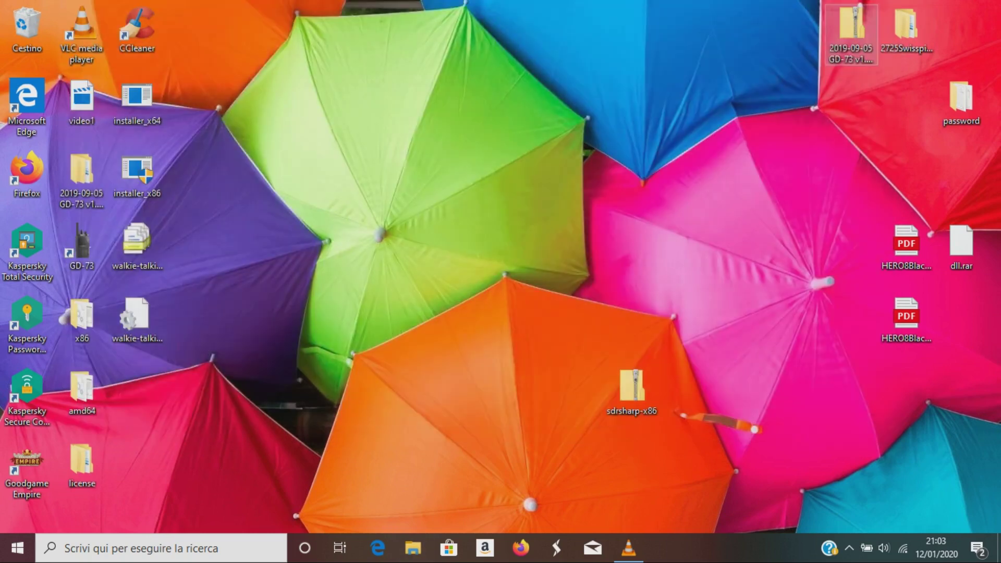
left_click_drag(632, 387, 467, 168)
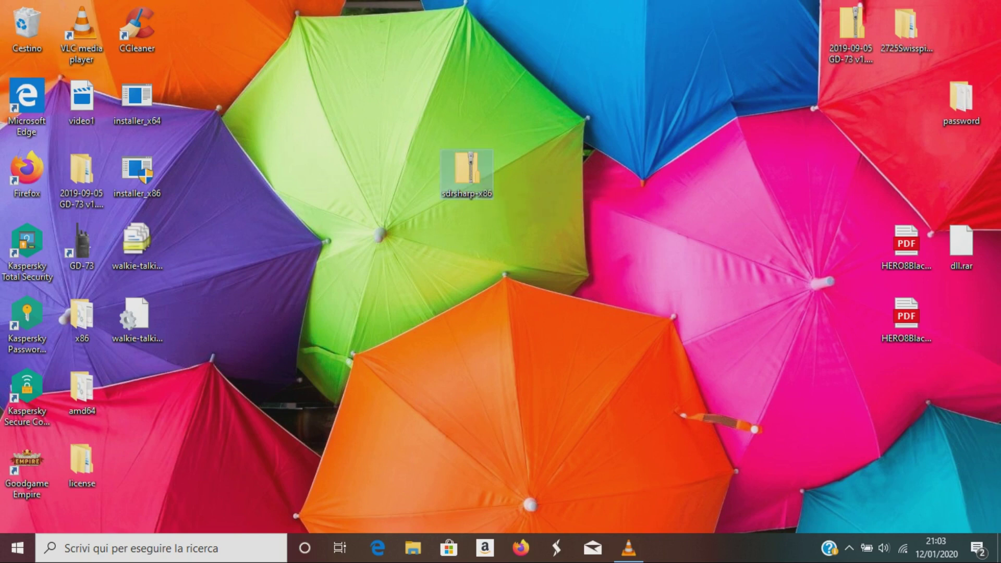
- Extract the sdrsharp-x86 archive to a desktop folder of the same name and place that folder beside the archive
right_click(467, 165)
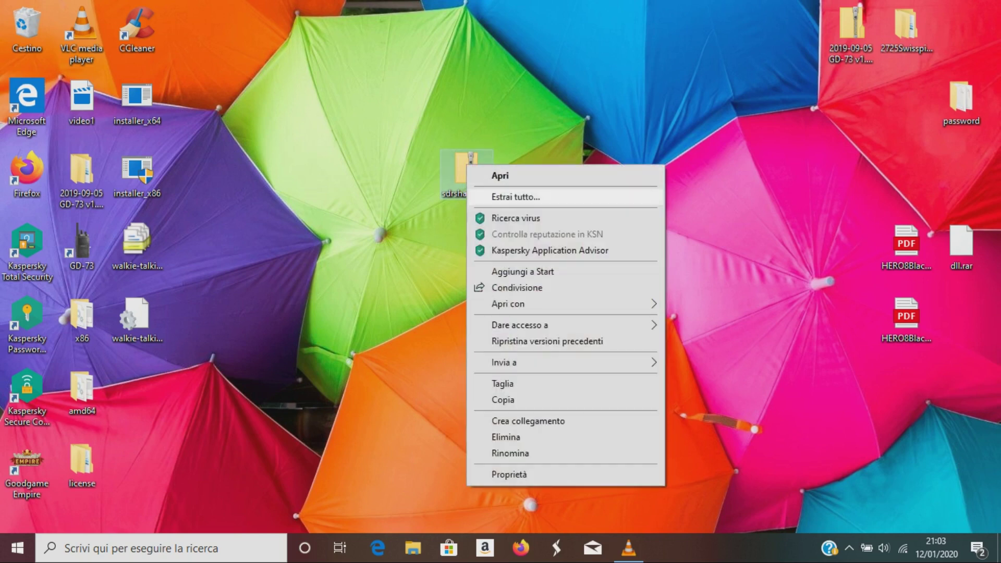
left_click(515, 197)
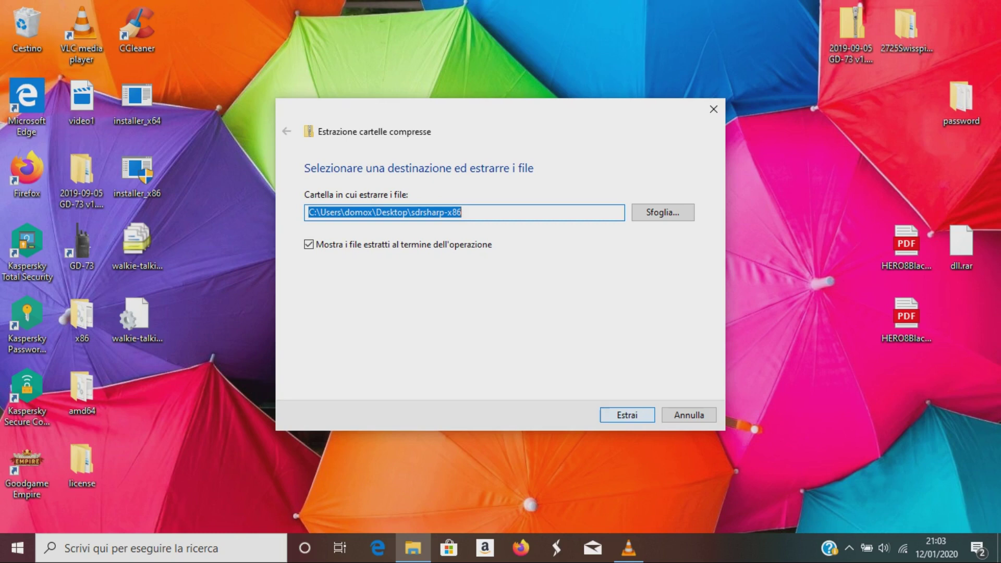
key("Return")
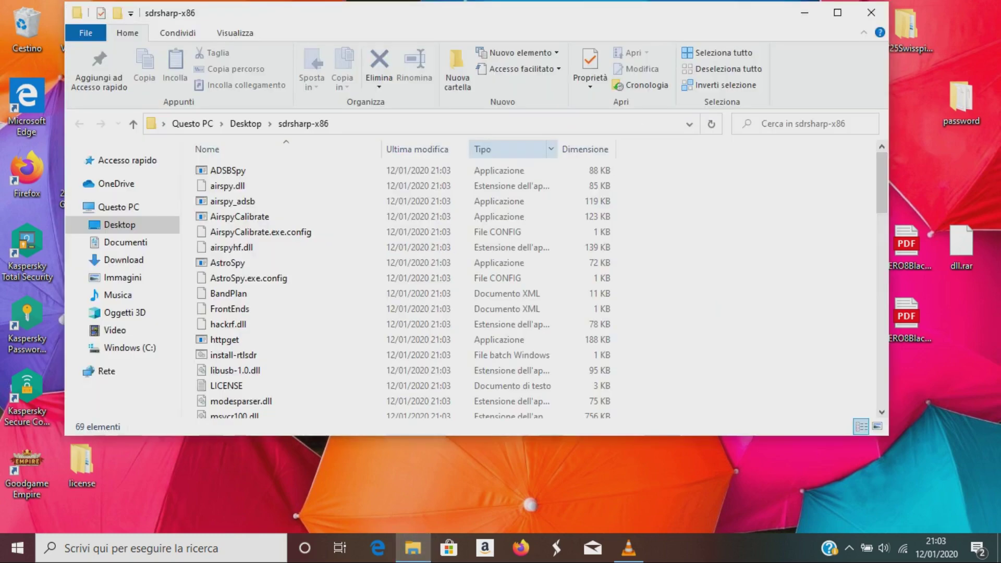
left_click(870, 12)
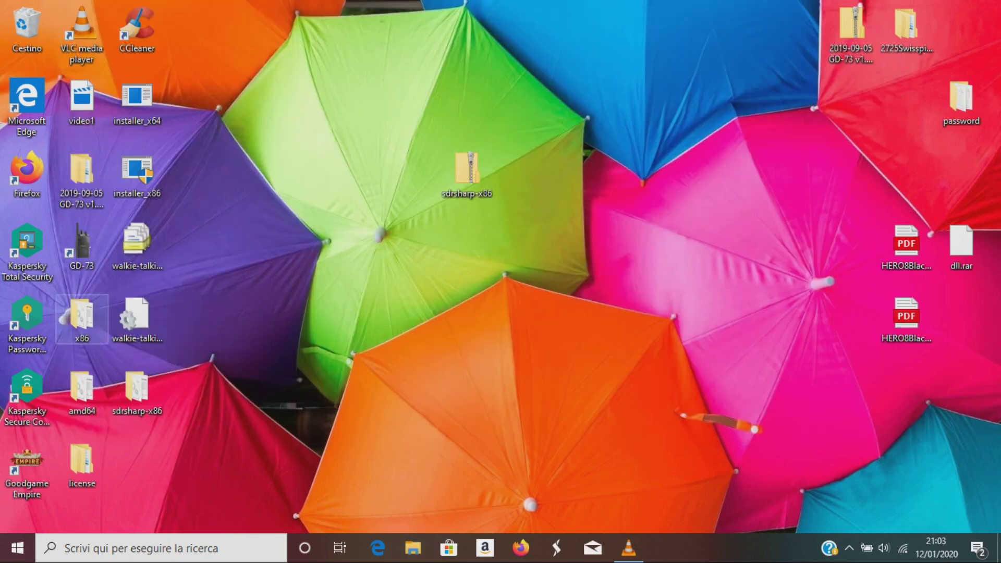
left_click_drag(137, 388, 411, 169)
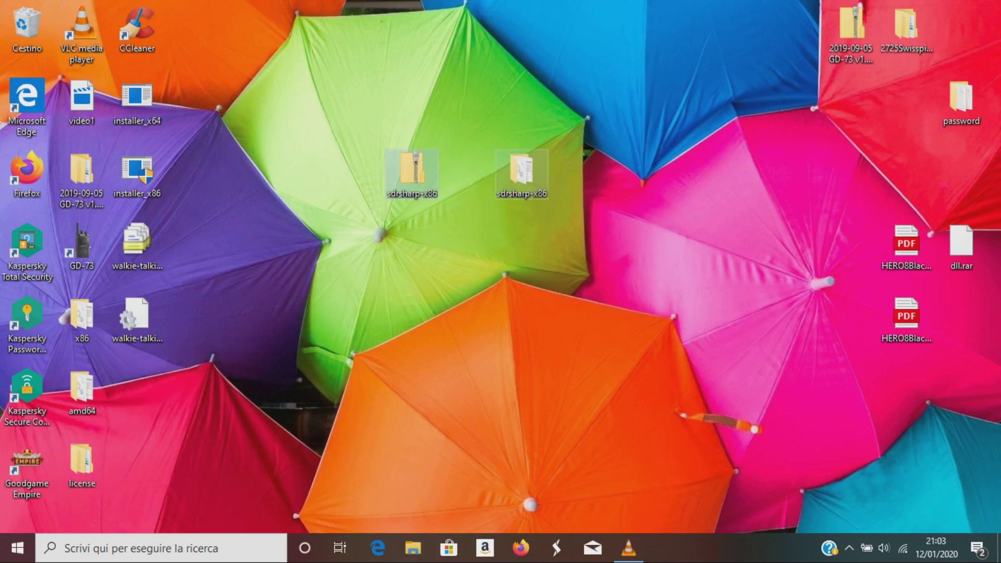
- Run the install-rtlsdr batch file from the extracted sdrsharp-x86 folder and let it finish
mouse_move(527, 197)
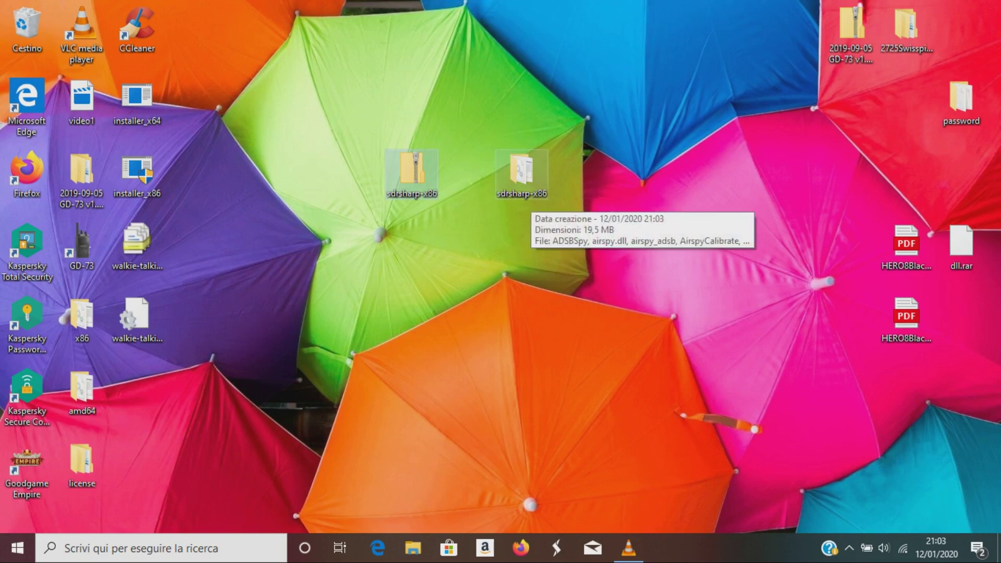
double_click(521, 174)
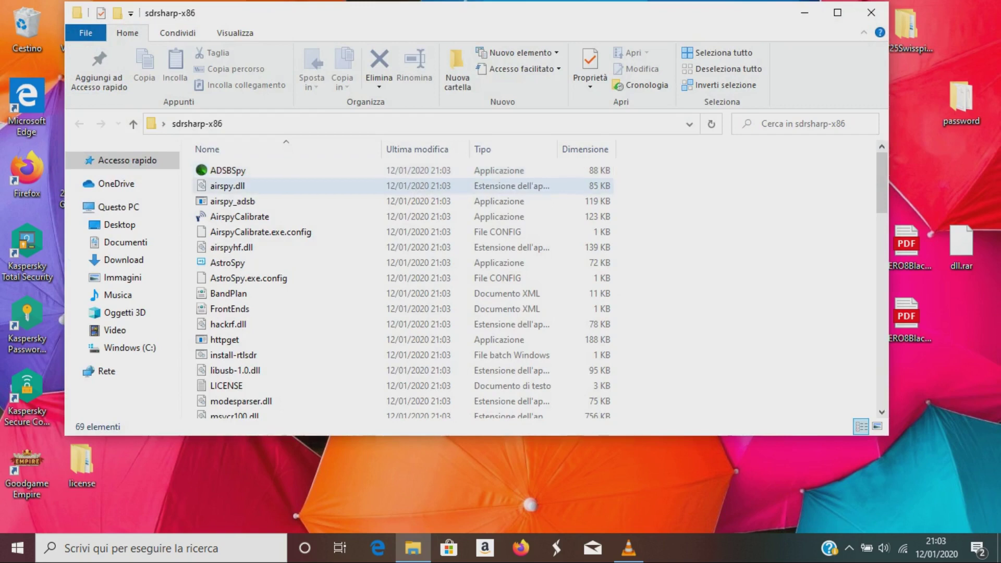
scroll(521, 287, "down", 1)
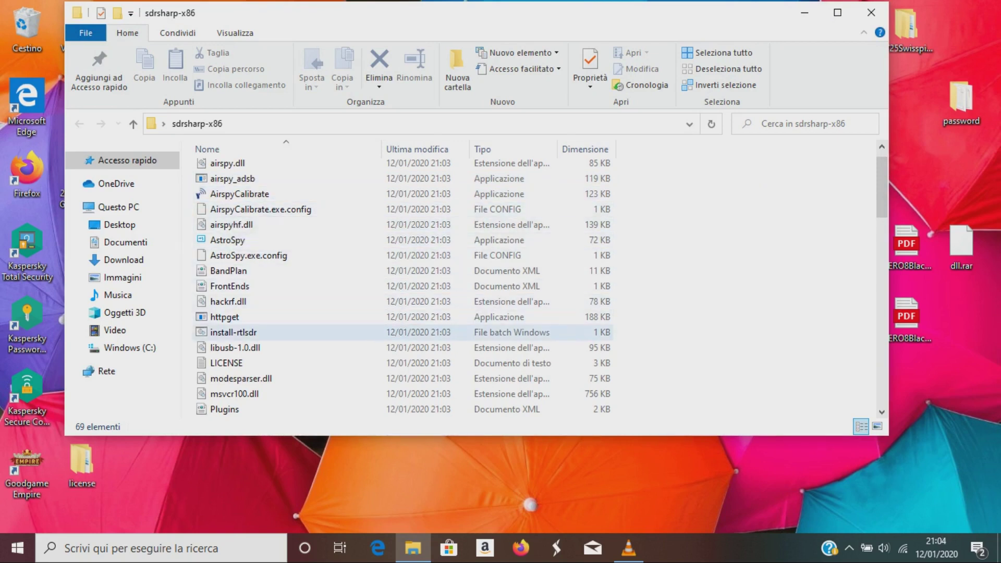
left_click(250, 333)
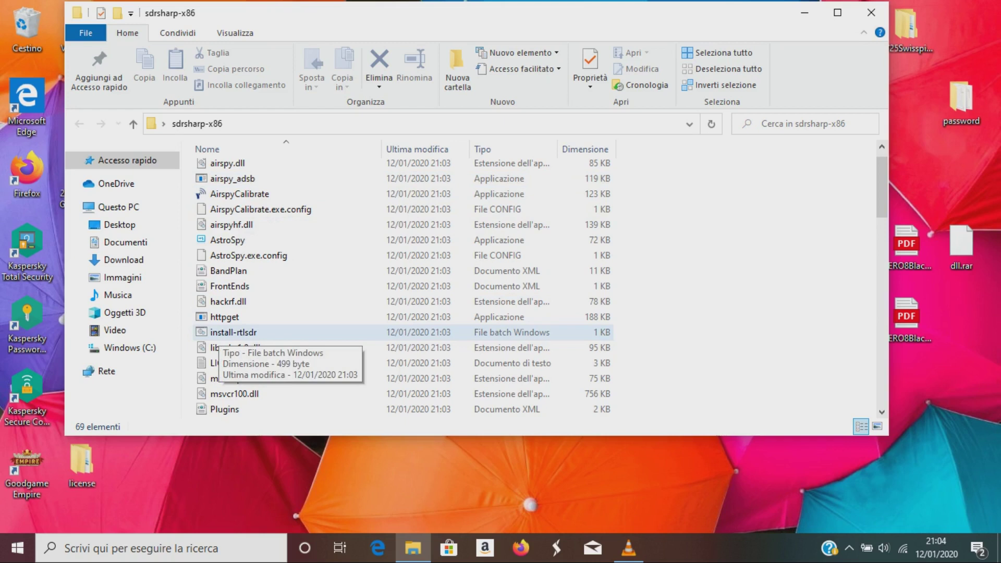
left_click(224, 334)
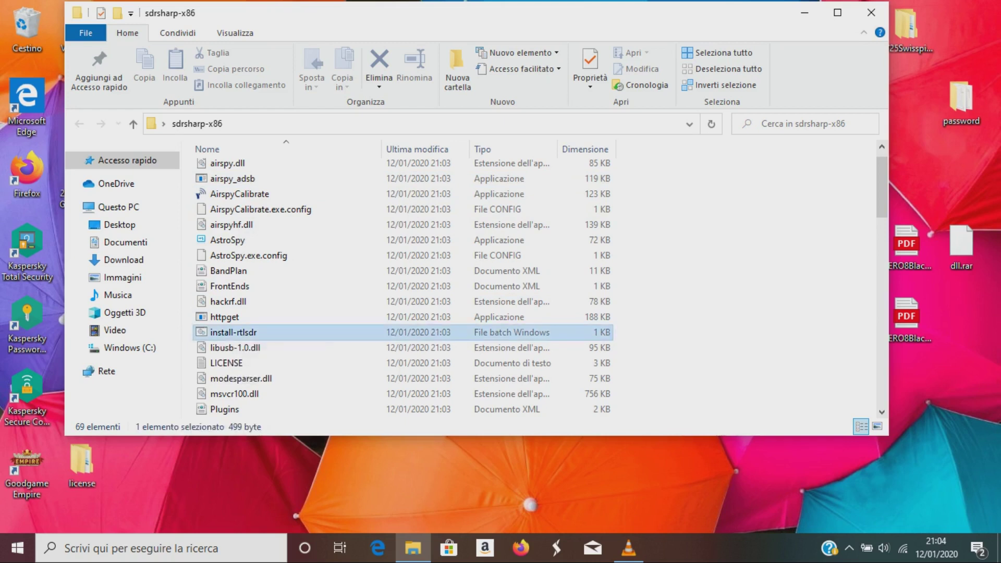
key("Return")
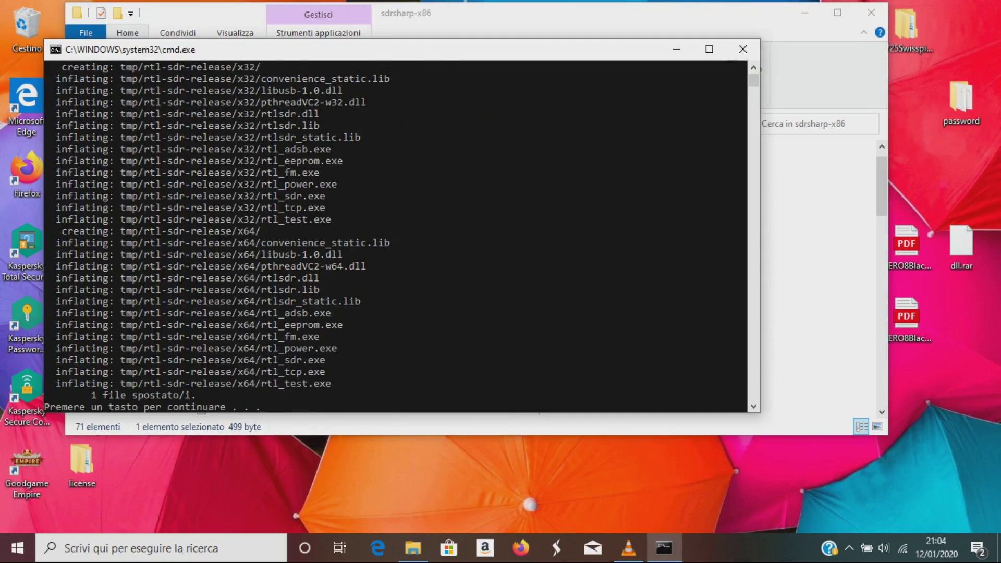
key("Return")
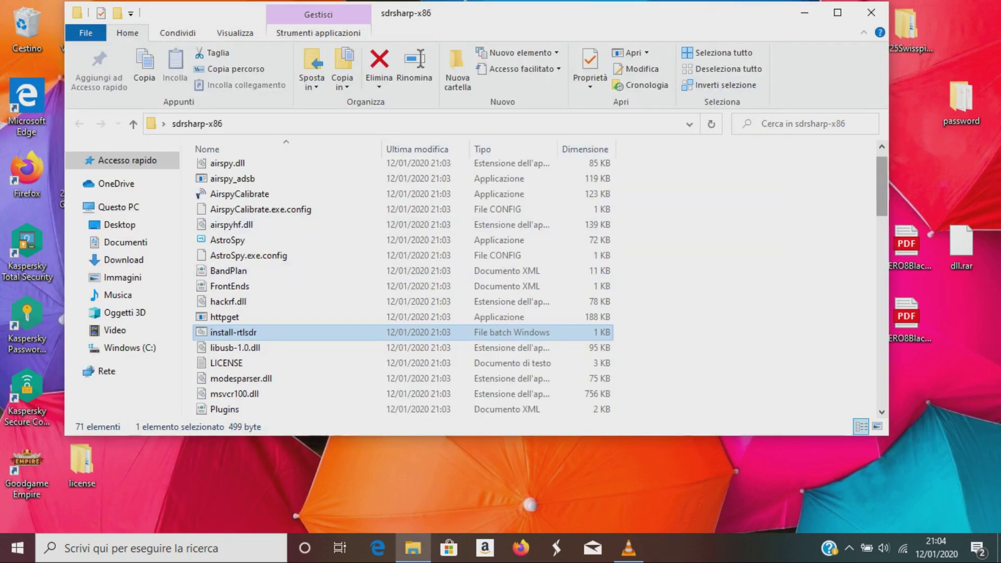
- Run zadig from the sdrsharp-x86 folder as administrator and make it list all devices
left_click_drag(881, 186, 882, 375)
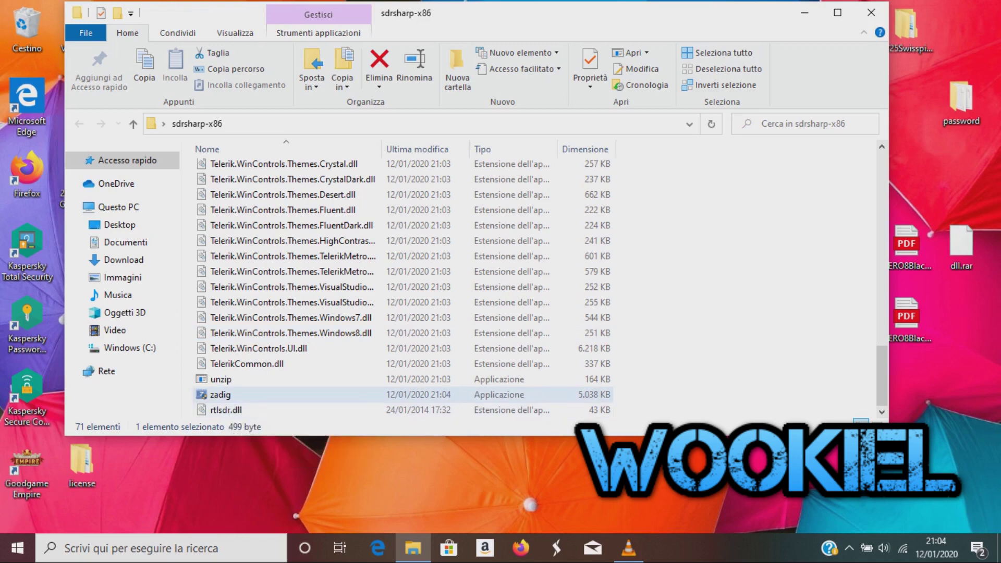
right_click(228, 395)
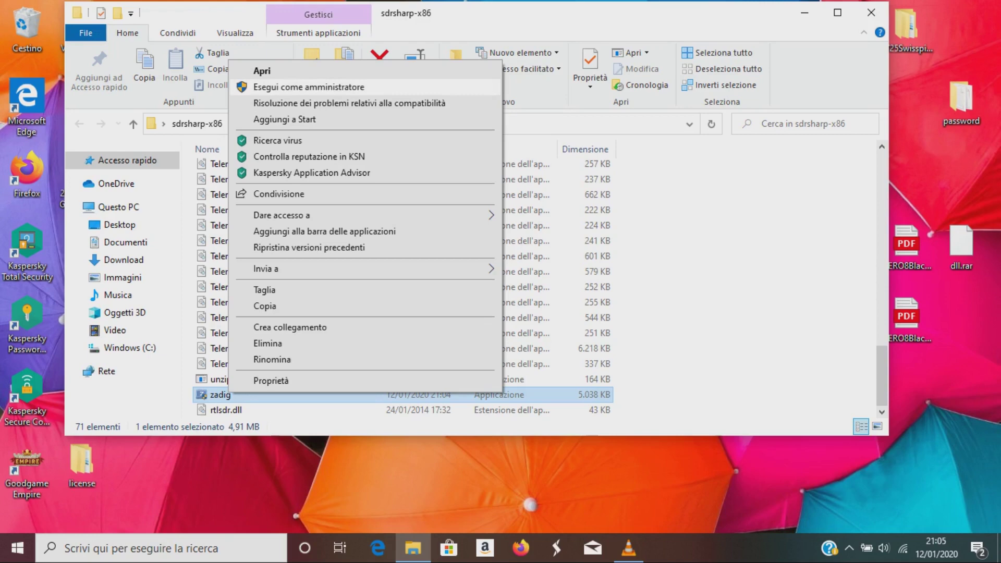
left_click(309, 87)
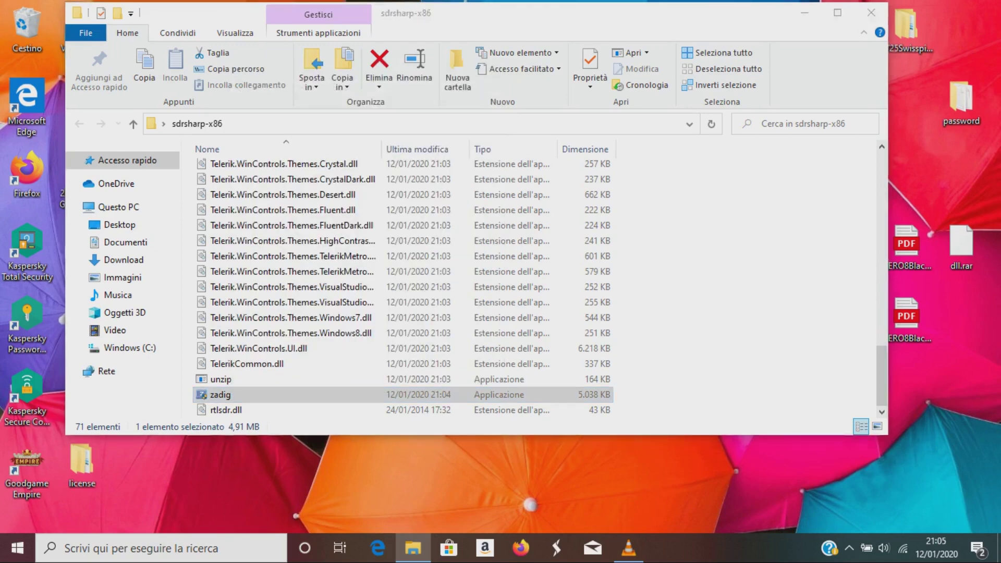
left_click(347, 85)
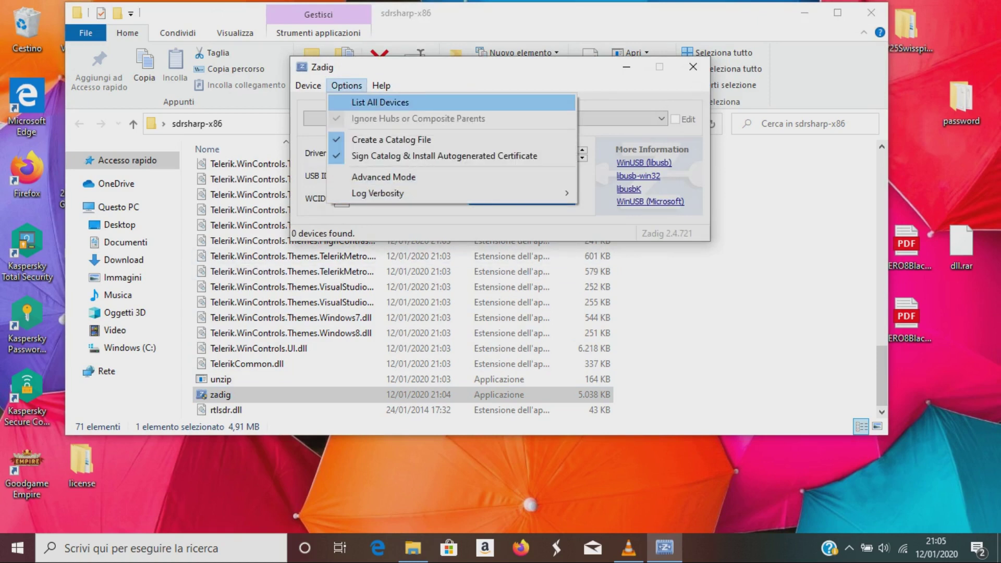
key("Return")
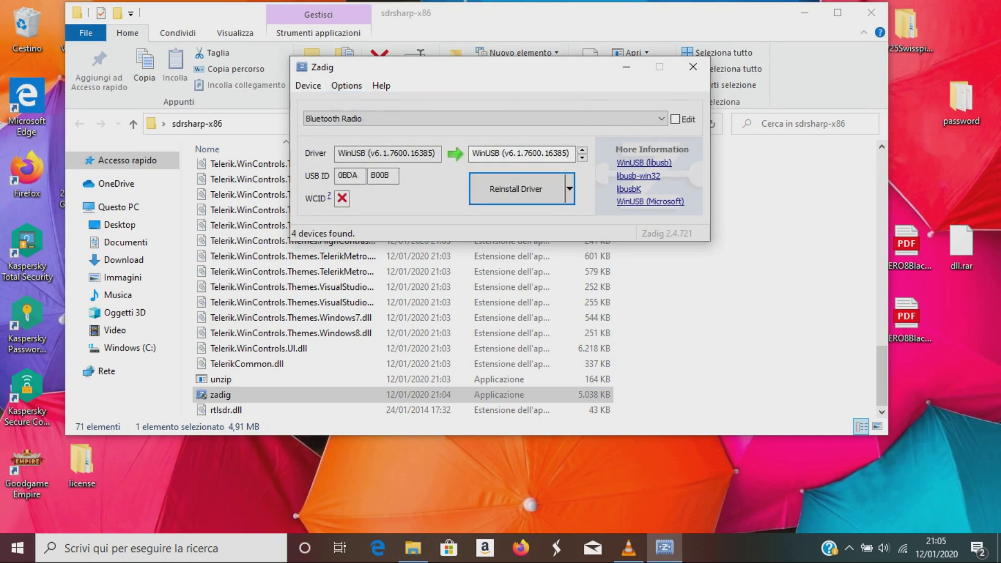
- Reinstall the WinUSB (v6.1.7600.16385) driver for the RTL2838UHIDIR device, and close Zadig
left_click(661, 119)
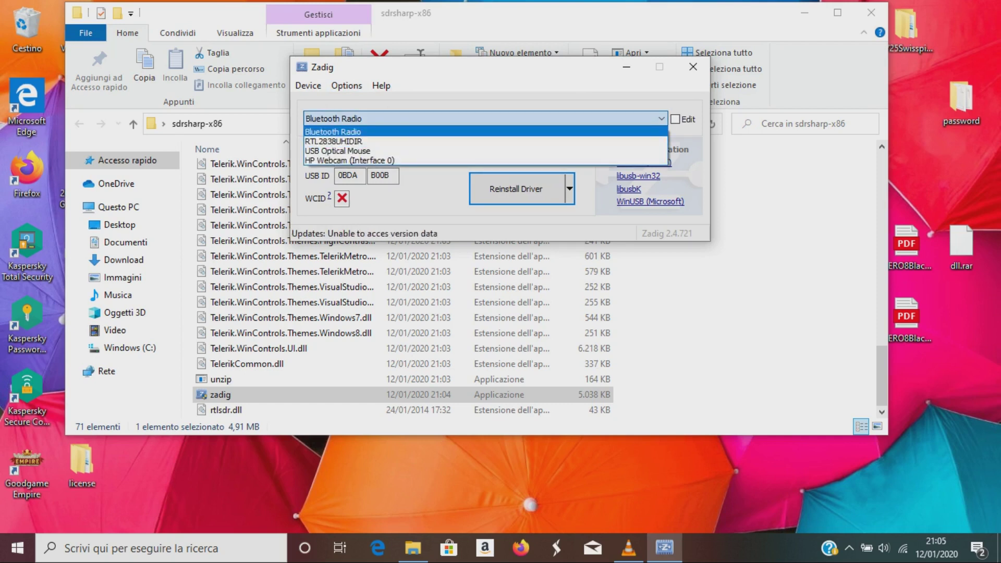
key("Down")
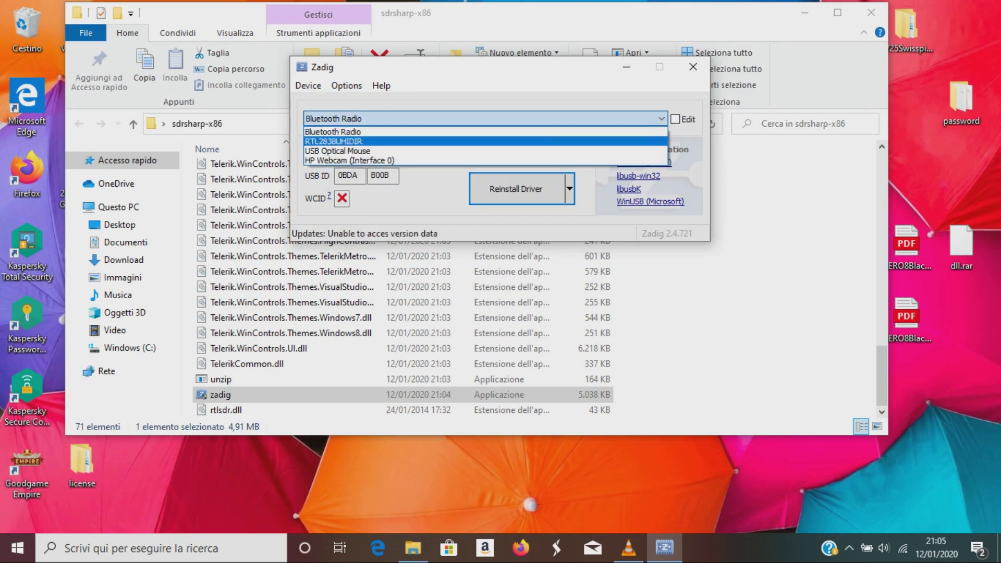
key("Return")
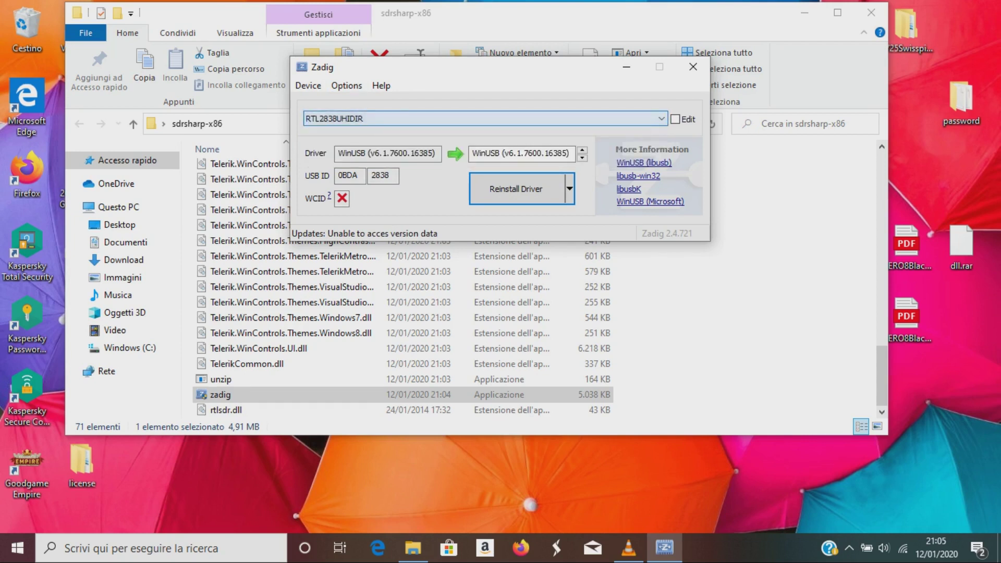
key("Tab")
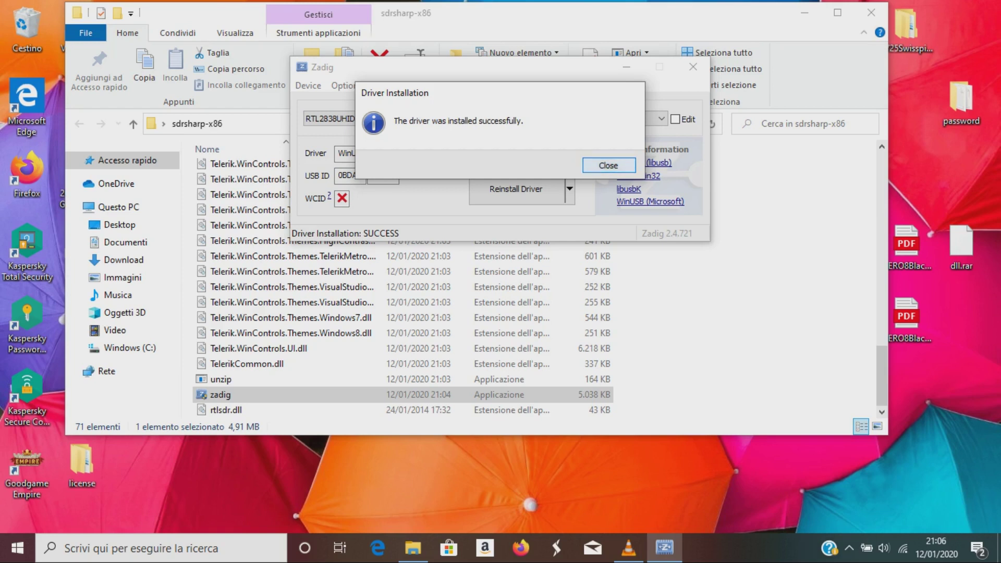
key("Return")
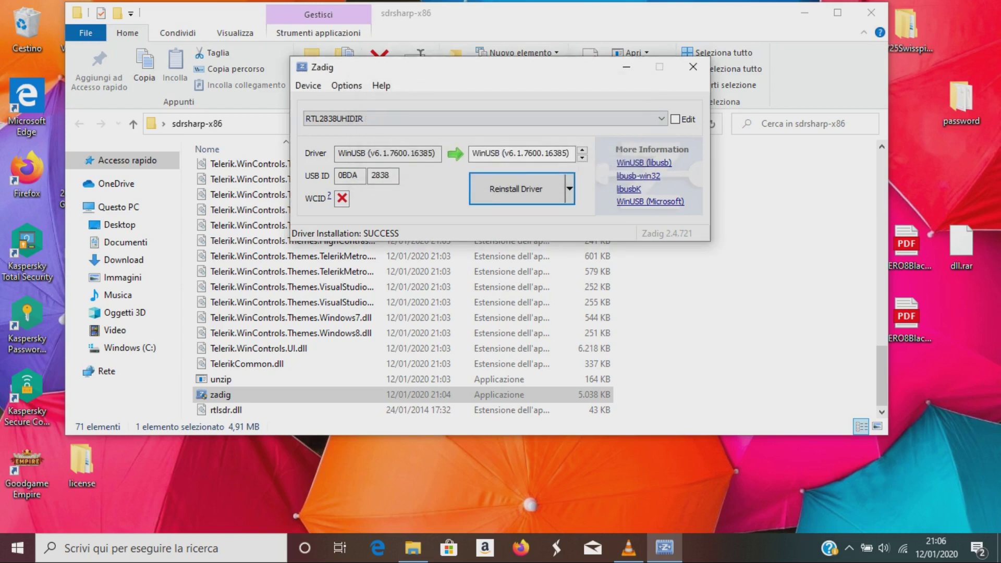
left_click(692, 67)
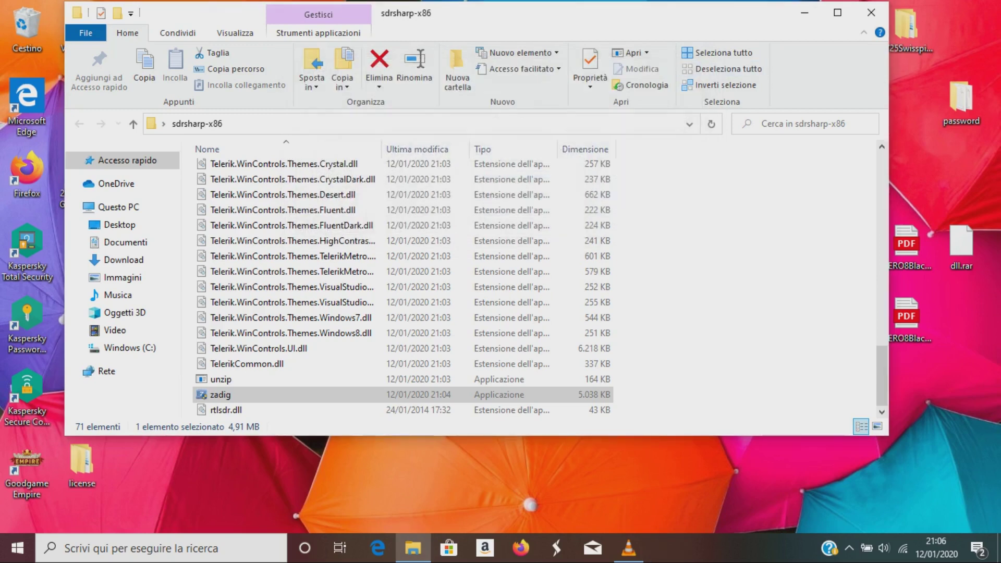
- Launch SDRSharp from the sdrsharp-x86 folder and close the folder window
left_click_drag(880, 376, 881, 241)
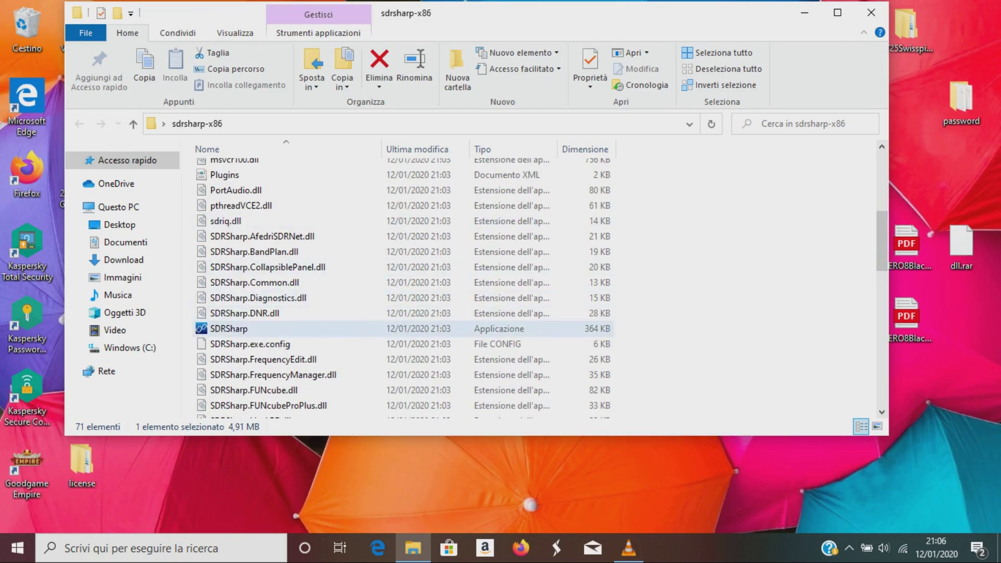
double_click(229, 329)
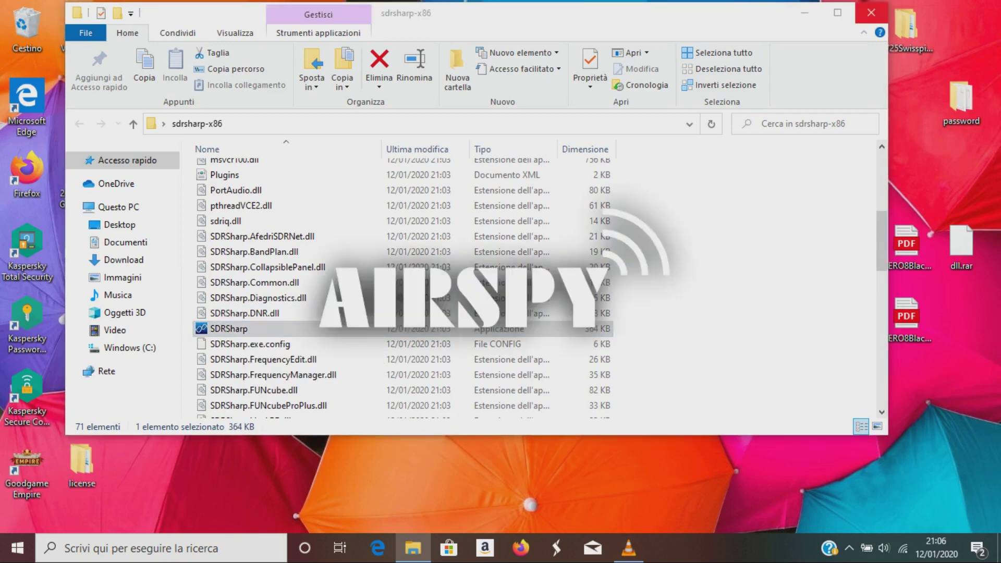
left_click(871, 13)
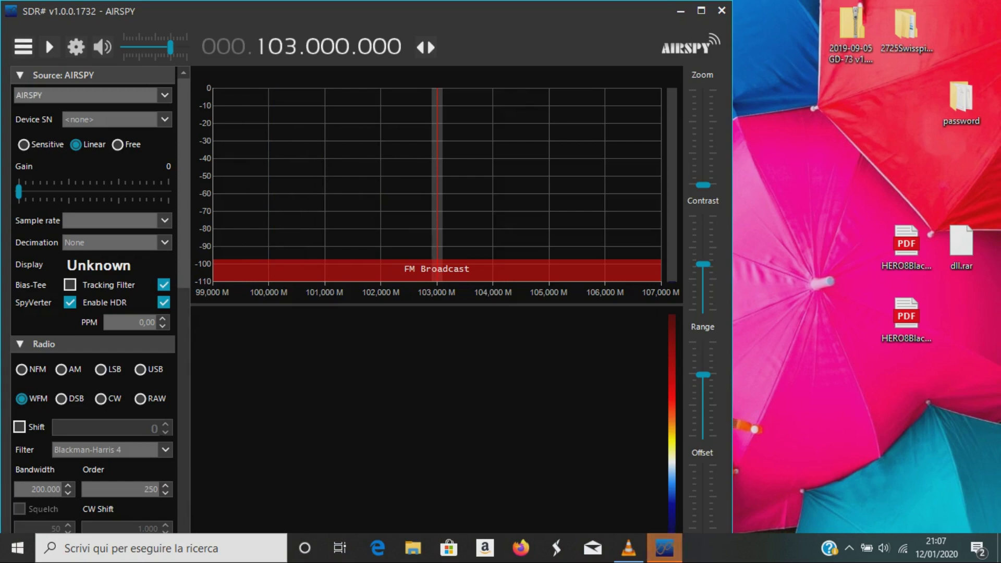
- Set the signal source to RTL-SDR (USB) and start reception
left_click(164, 95)
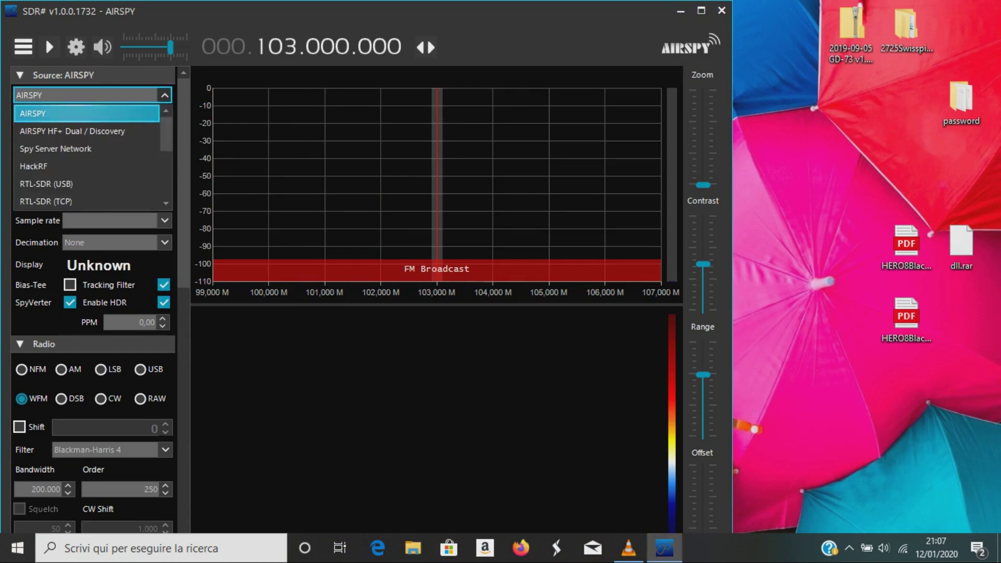
scroll(88, 146, "down", 2)
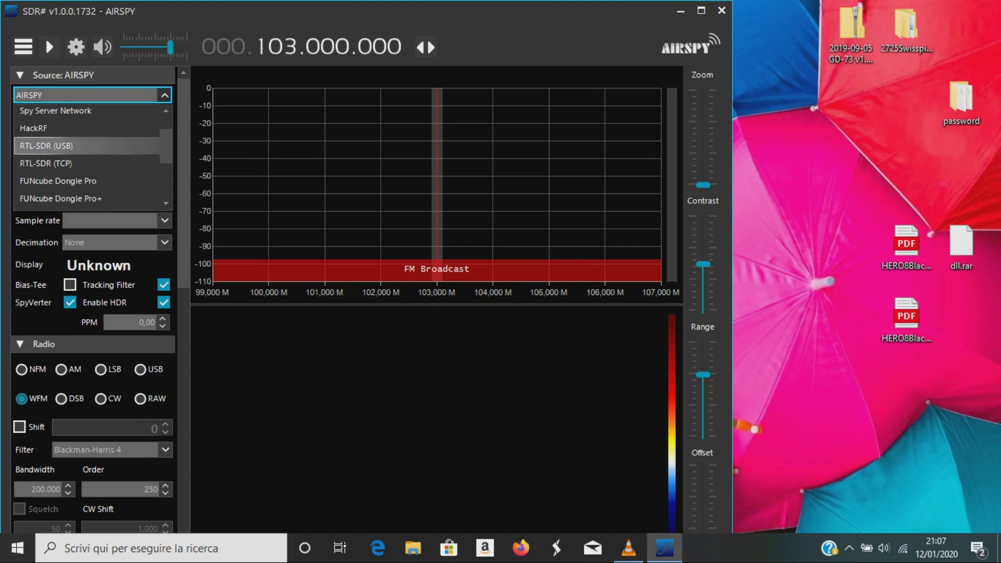
left_click(46, 145)
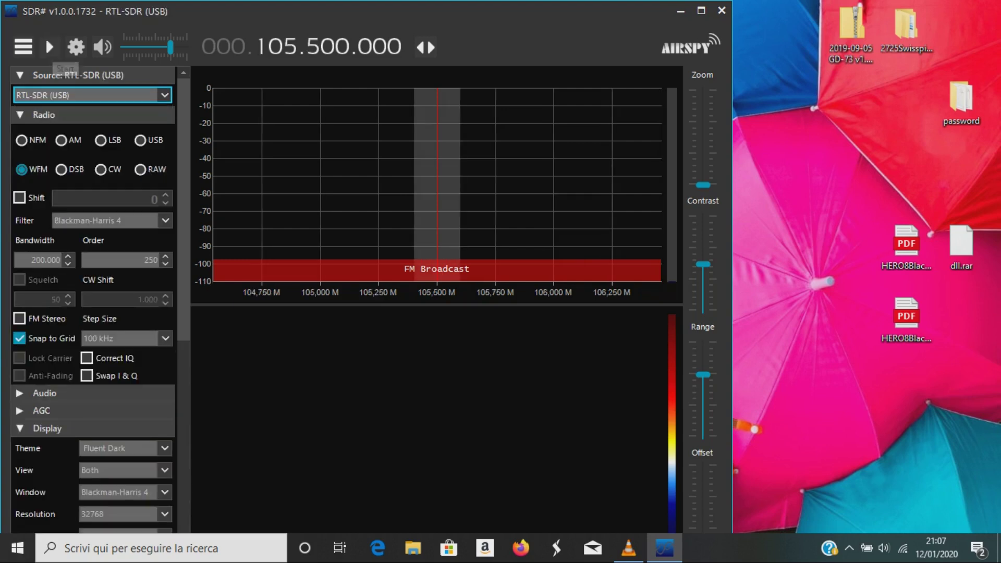
left_click(50, 48)
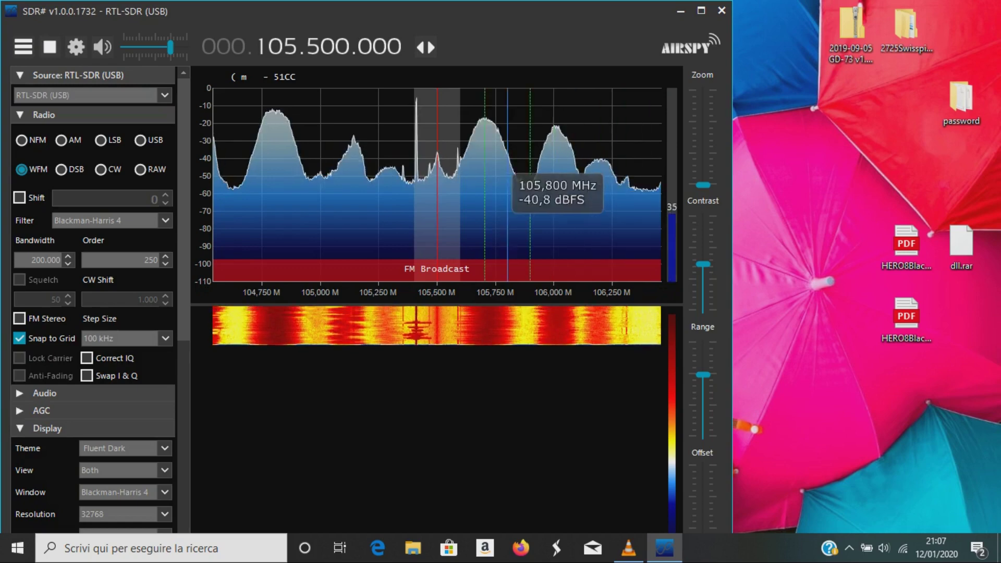
- Turn the audio volume down to its minimum and maximize the SDR# window
left_click_drag(170, 48, 124, 48)
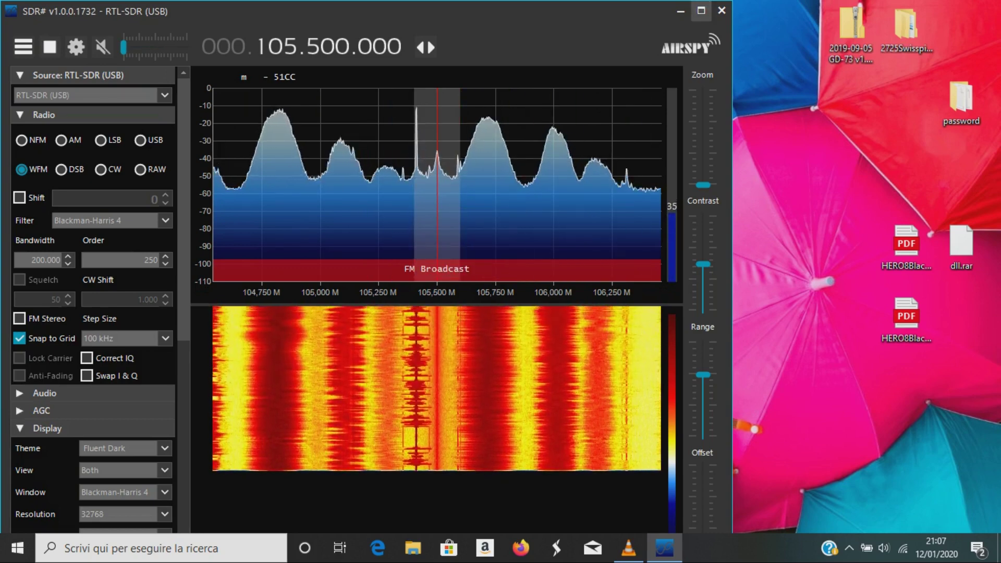
left_click(701, 11)
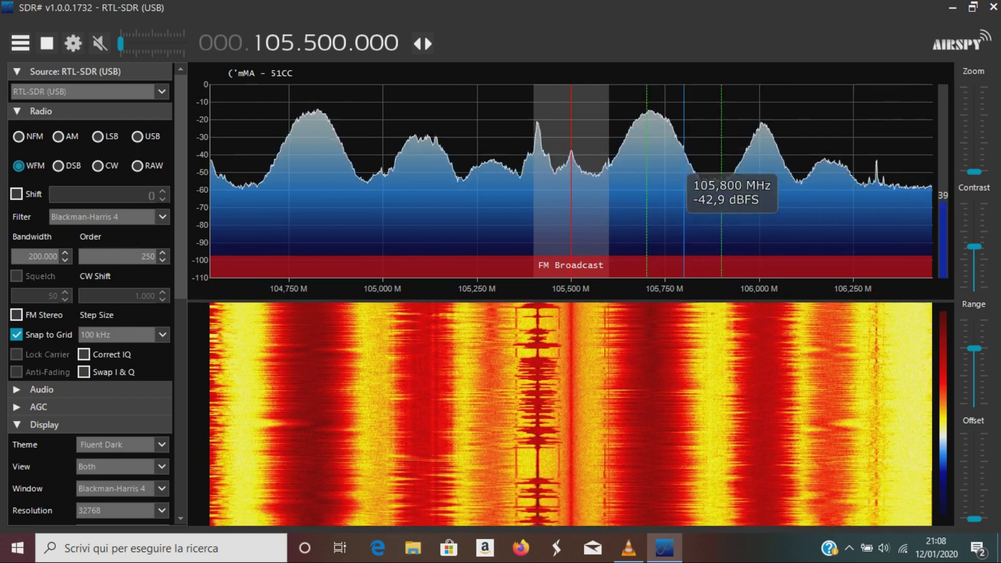
- Tune to 105.700 MHz, lower the contrast to its minimum, and retune to the FM station at 99.900 MHz
left_click(646, 166)
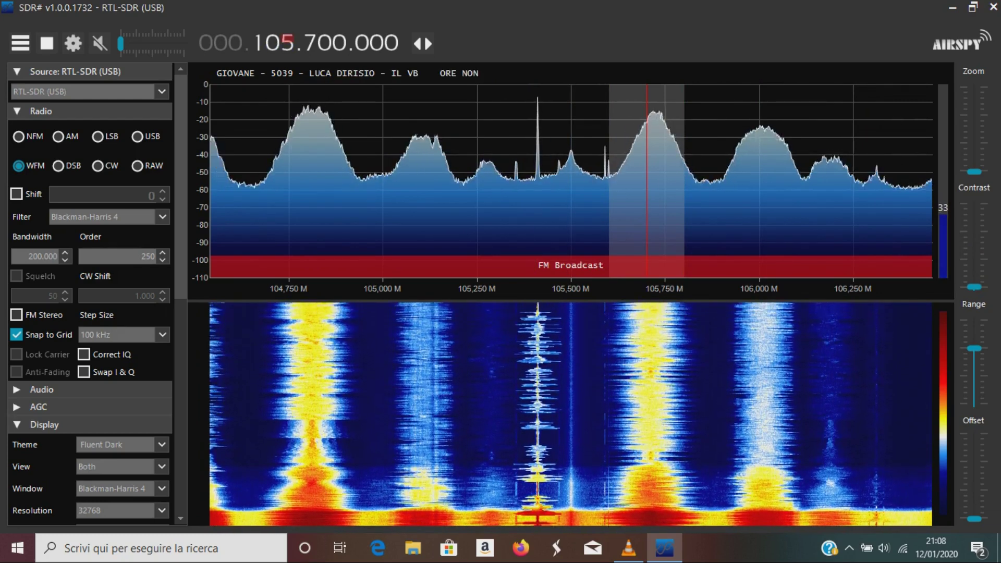
scroll(287, 42, "down", 2)
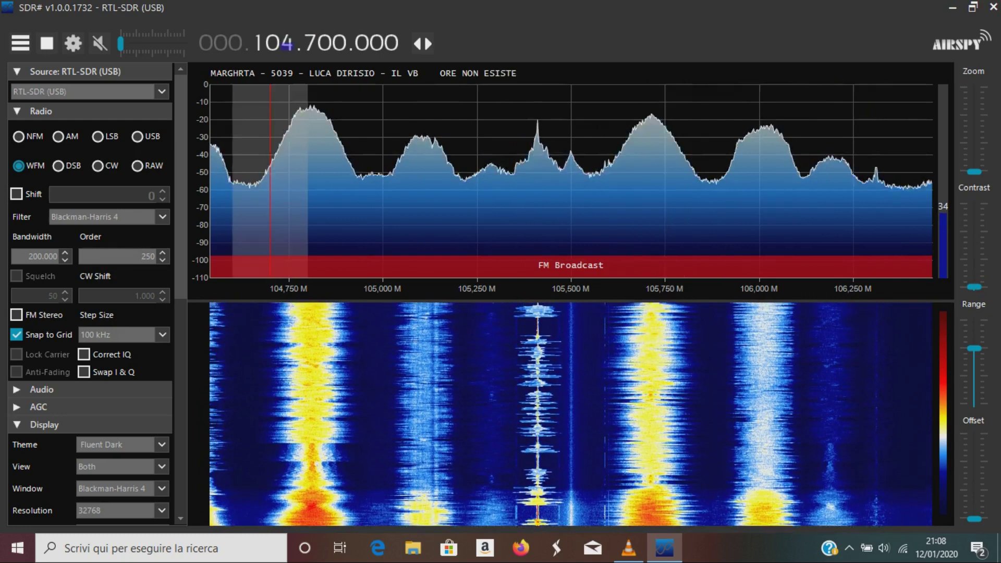
scroll(287, 43, "down", 4)
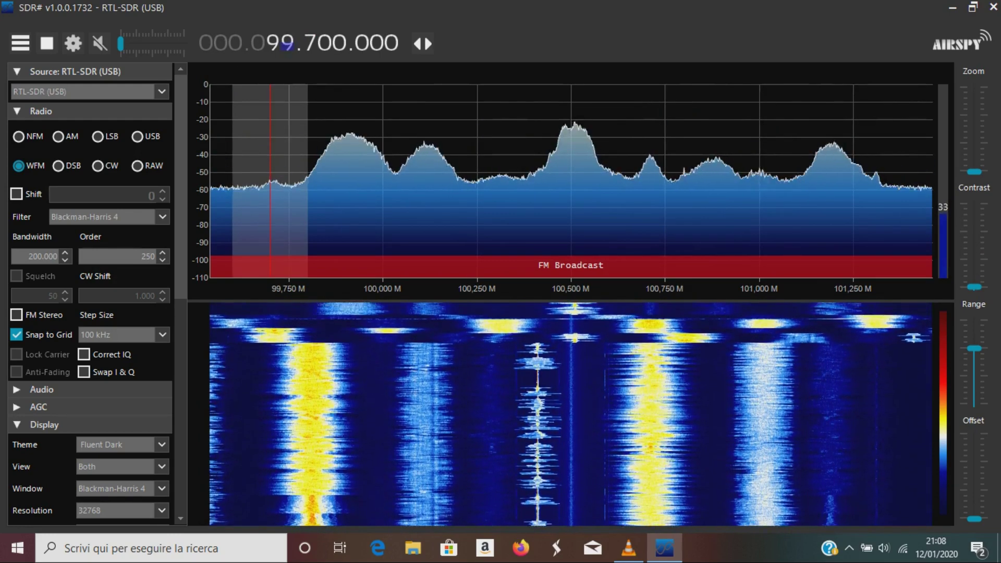
scroll(311, 43, "up", 3)
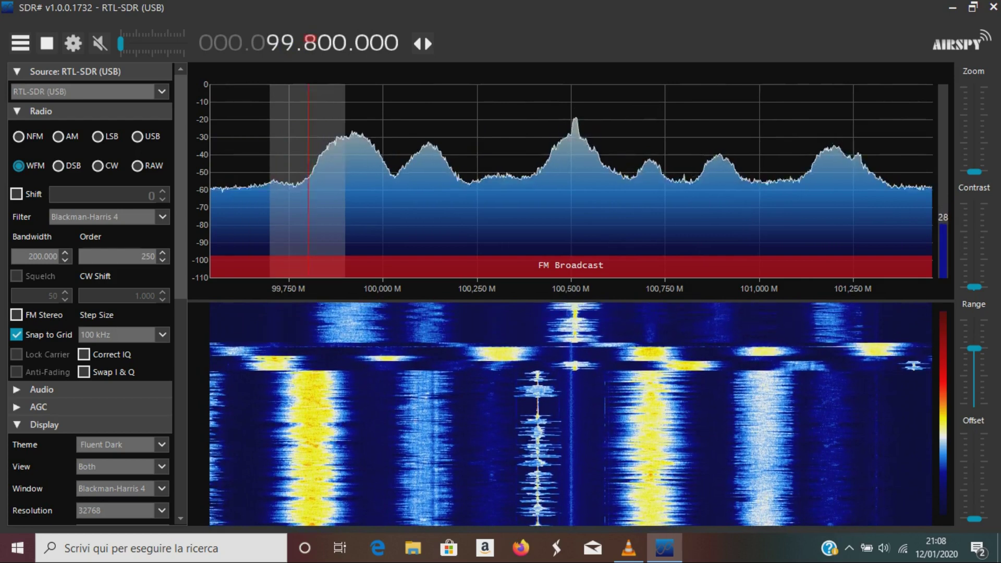
scroll(310, 43, "up", 1)
scroll(310, 42, "down", 2)
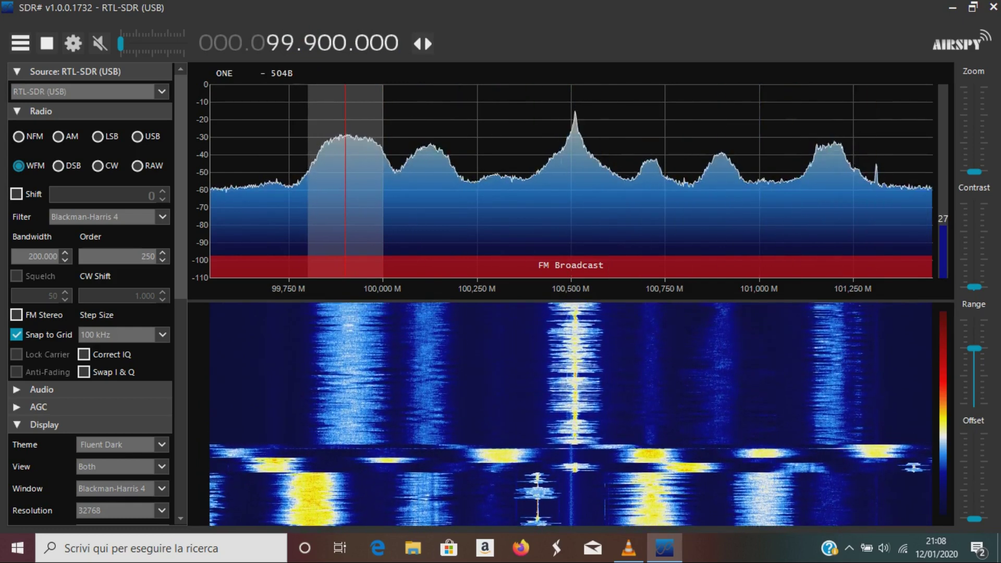
- Raise the frequency out of FM broadcast and tune to 145.900 MHz in the 2m Ham Band
scroll(271, 40, "up", 2)
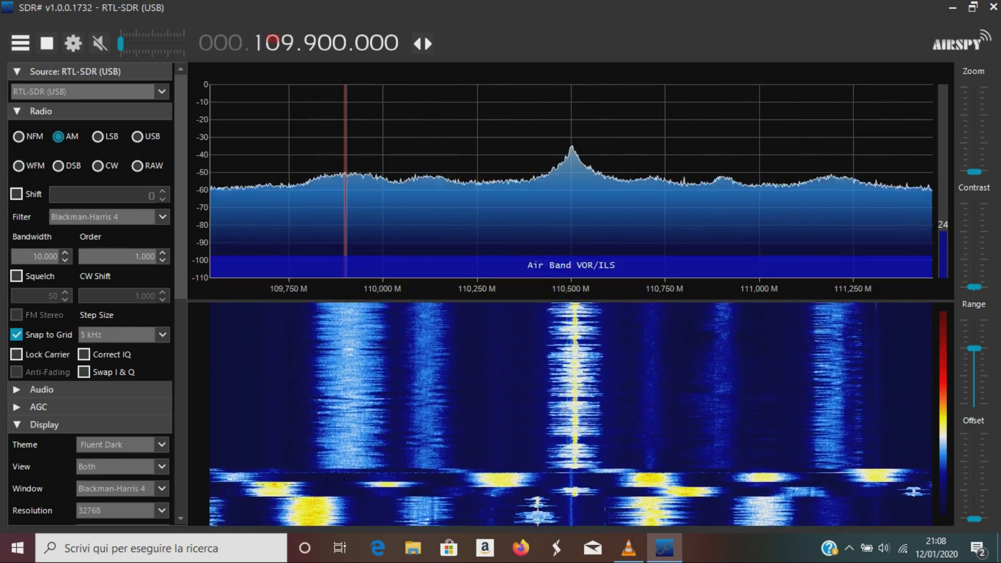
scroll(272, 39, "up", 3)
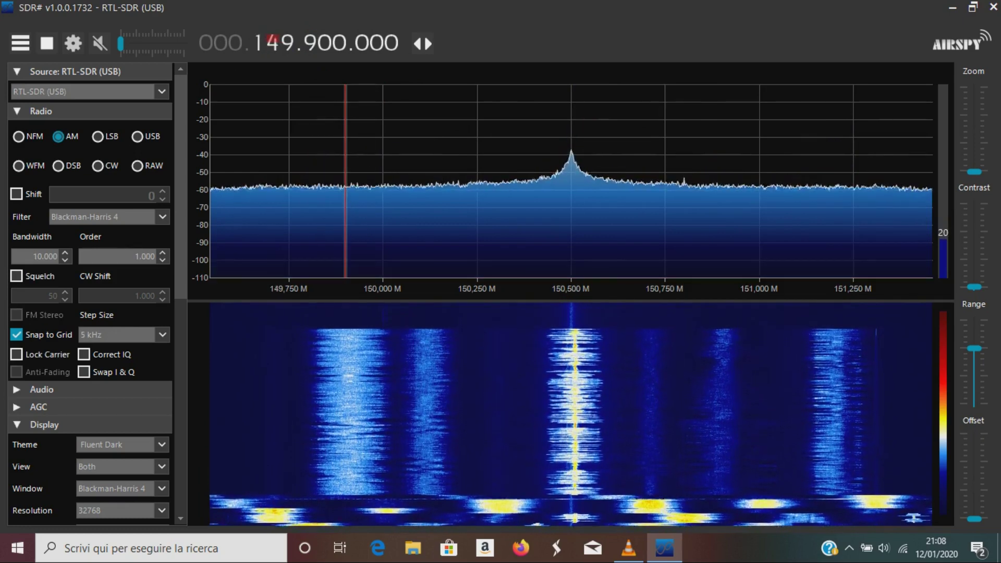
scroll(287, 44, "down", 4)
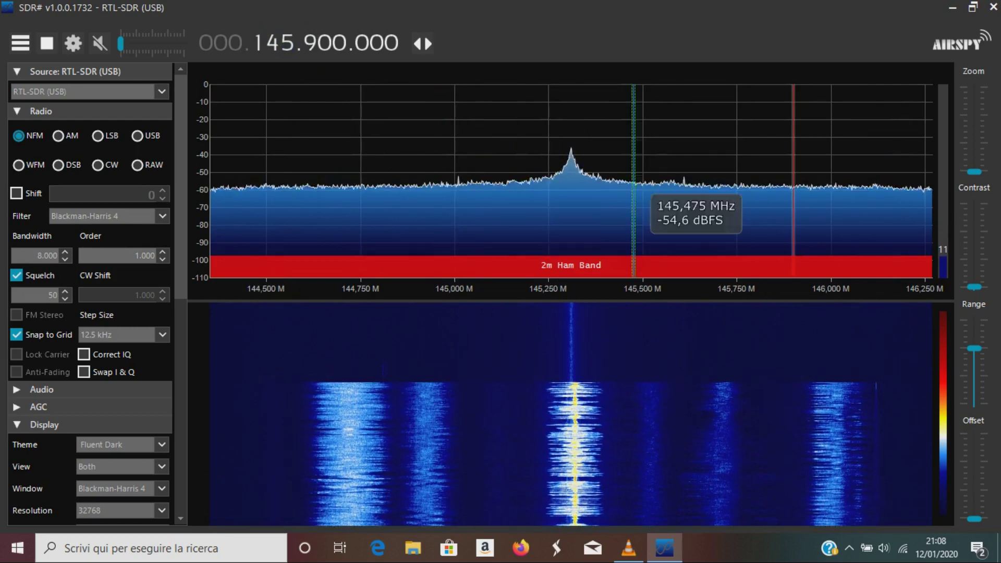
- Shift the tuning down to the lower end of the 2m Ham Band at 144.193.440 and select USB demodulation
left_click_drag(736, 193, 914, 193)
left_click_drag(465, 193, 923, 193)
left_click(137, 136)
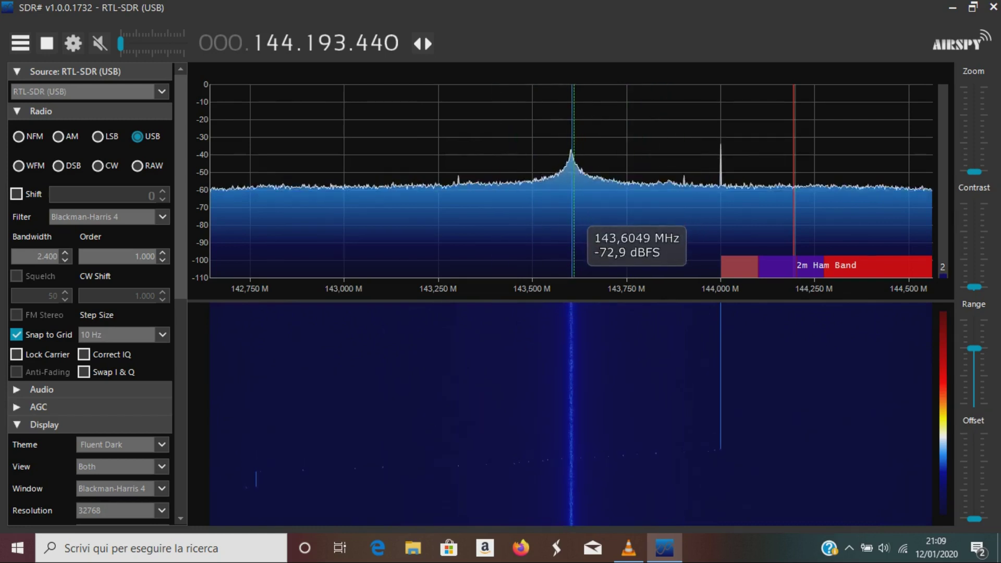
- Tune to the narrow signal at 143.998.240, and move up through the 2m Ham Band to 146.737.500
left_click(721, 183)
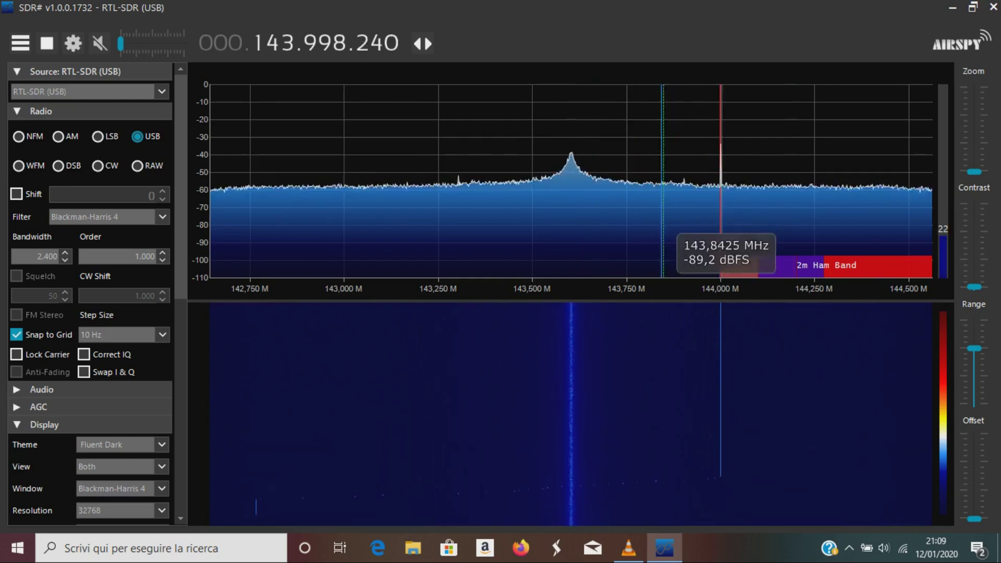
left_click(389, 176)
left_click(817, 178)
left_click_drag(752, 182, 304, 184)
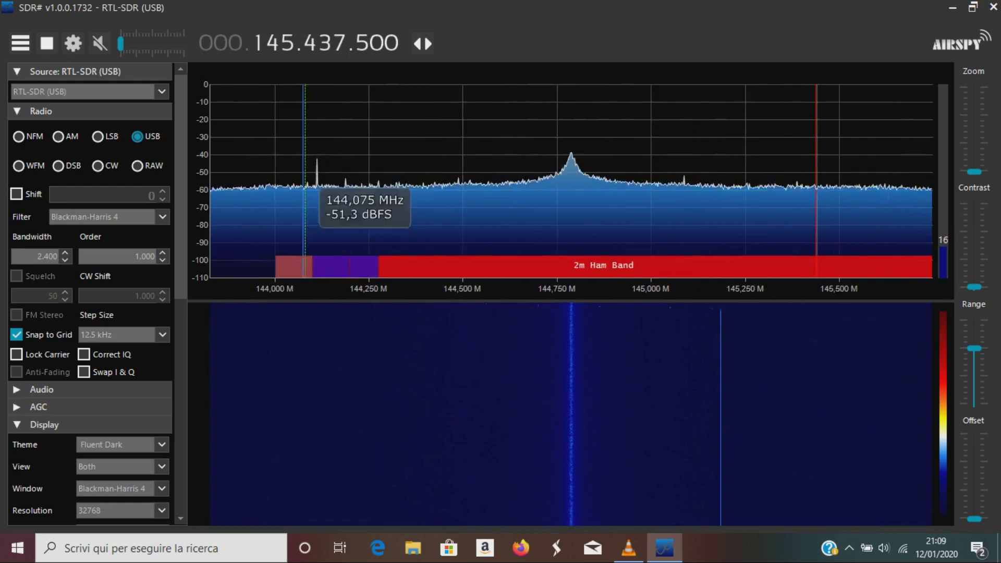
left_click_drag(831, 170, 360, 182)
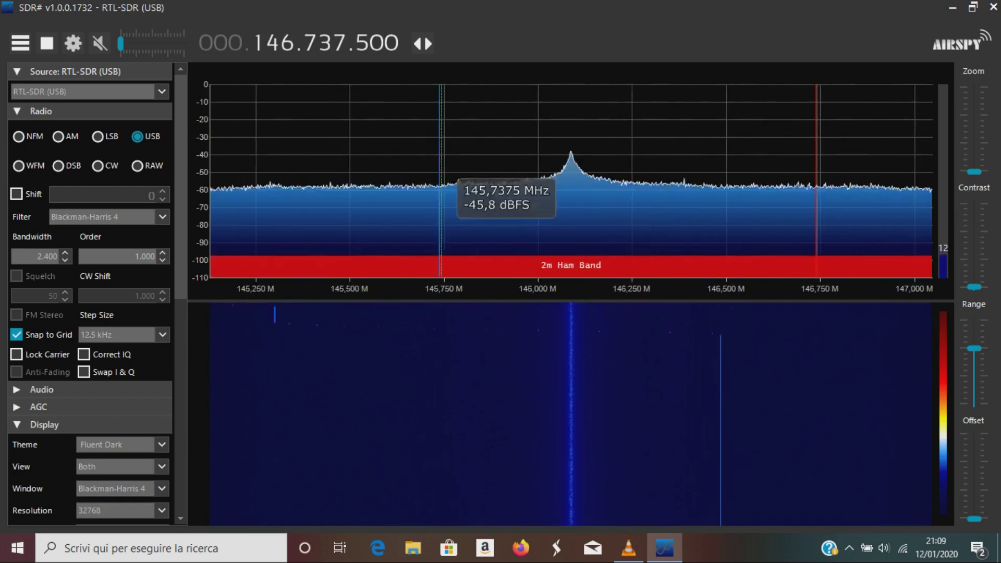